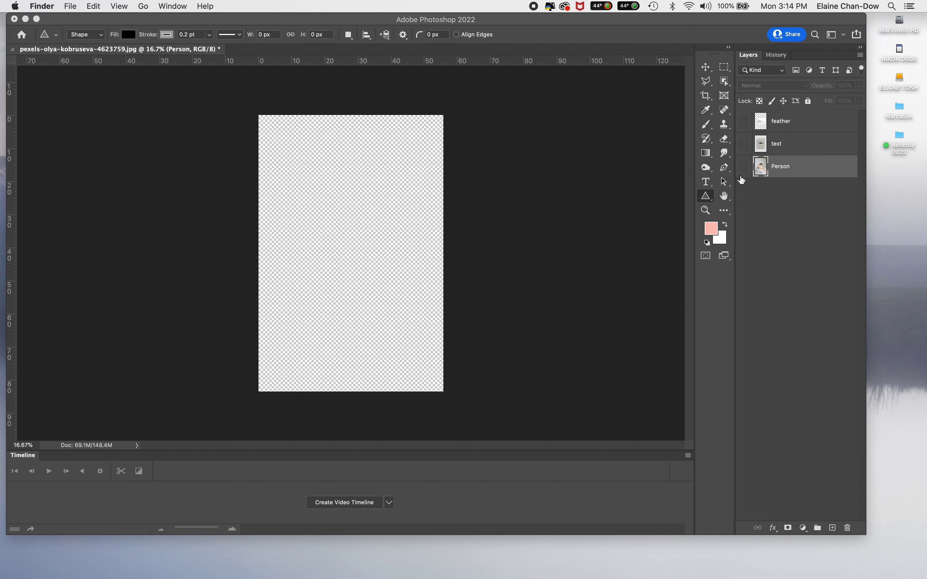
Step: Add a solid color fill layer above the Person layer using the pale pink color e6dcdb
{"action": "left_click", "coordinate": [802, 528]}
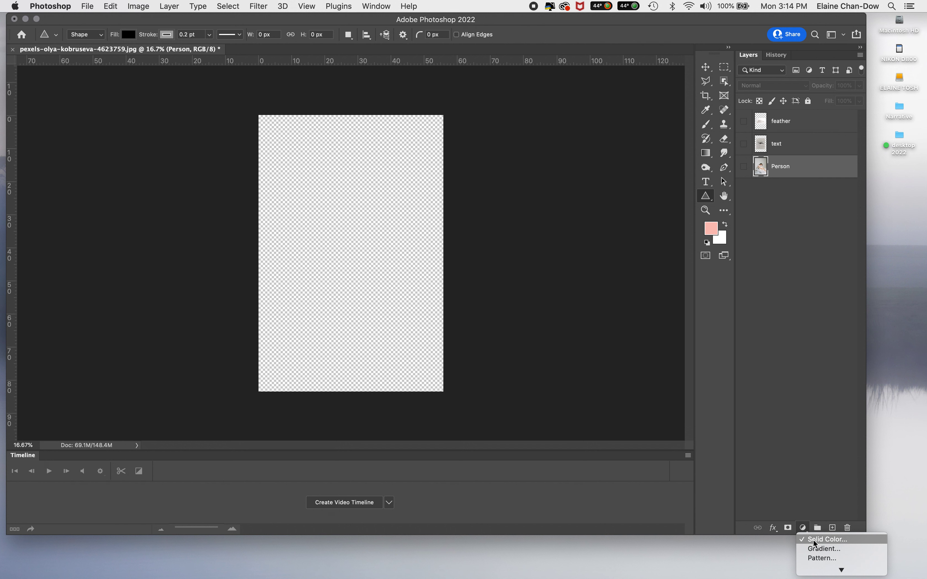
{"action": "left_click", "coordinate": [813, 540]}
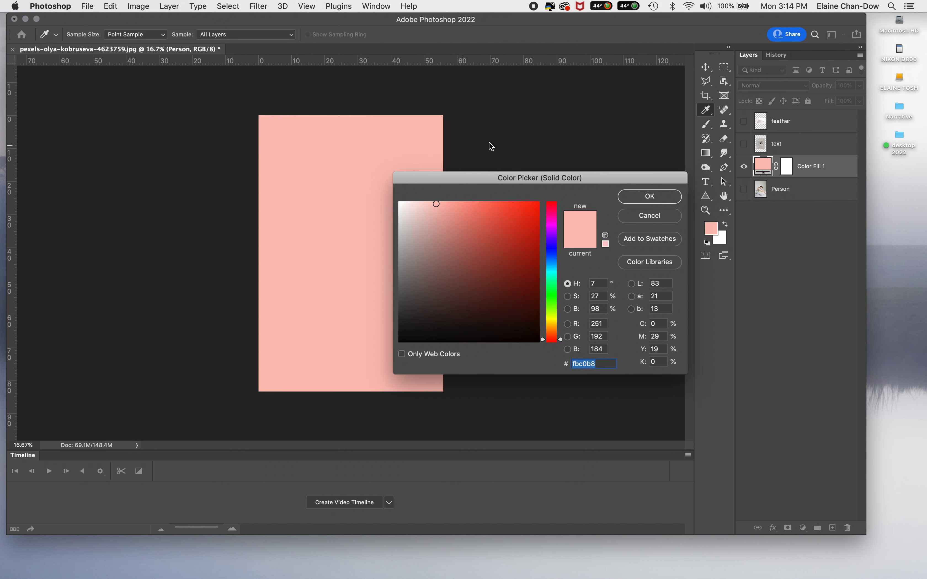
{"action": "left_click_drag", "start_coordinate": [545, 181], "coordinate": [524, 155]}
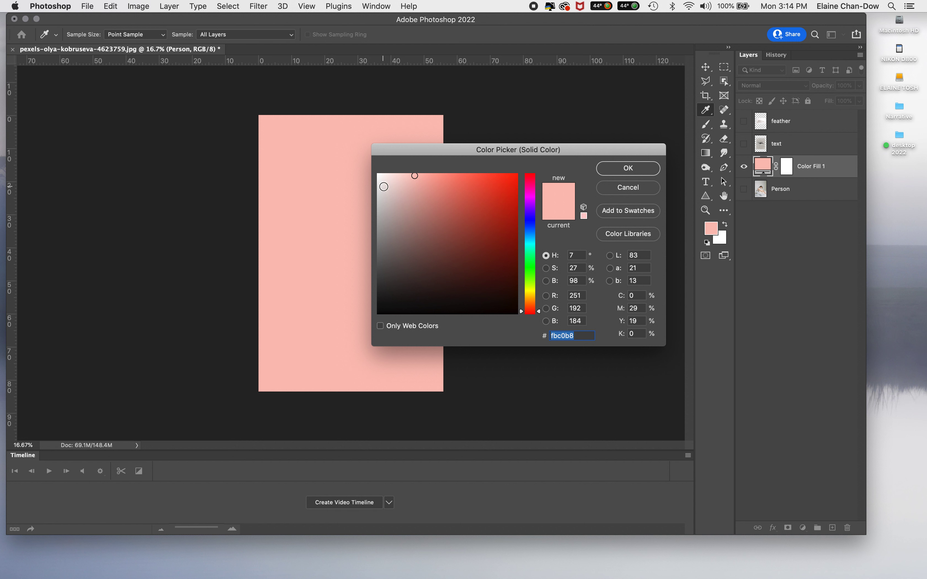
{"action": "left_click", "coordinate": [383, 187]}
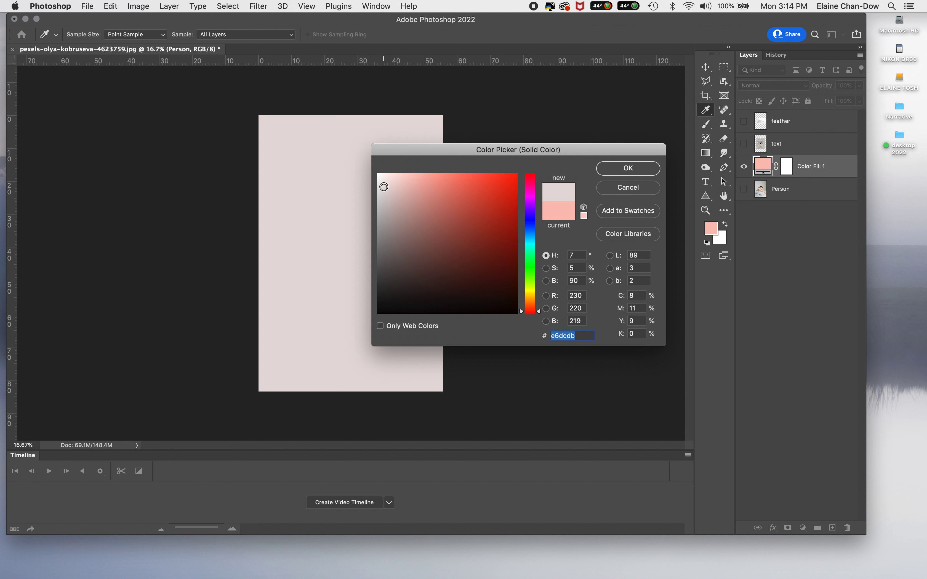
{"action": "left_click", "coordinate": [633, 174]}
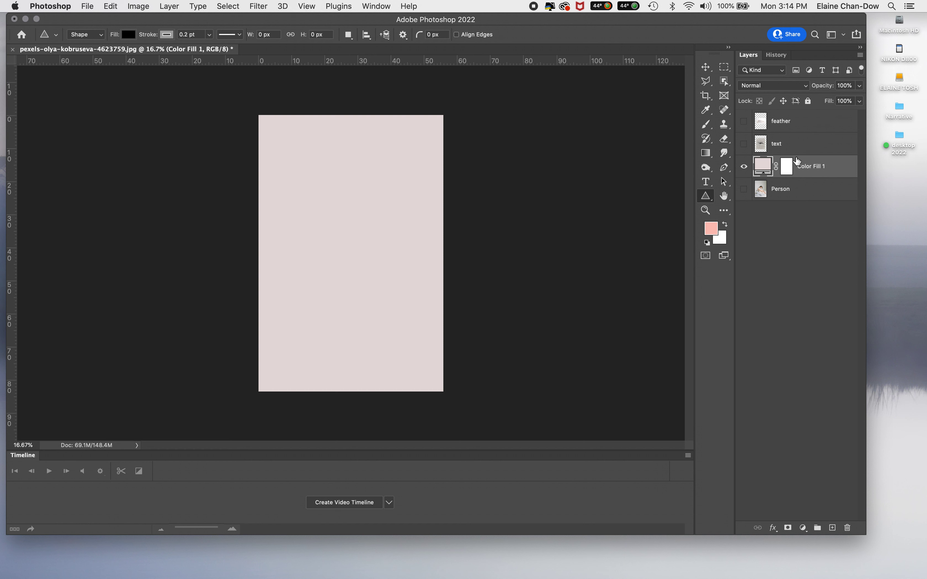
Step: Make the Person, text and feather layers visible
{"action": "left_click", "coordinate": [743, 189]}
{"action": "left_click", "coordinate": [744, 144]}
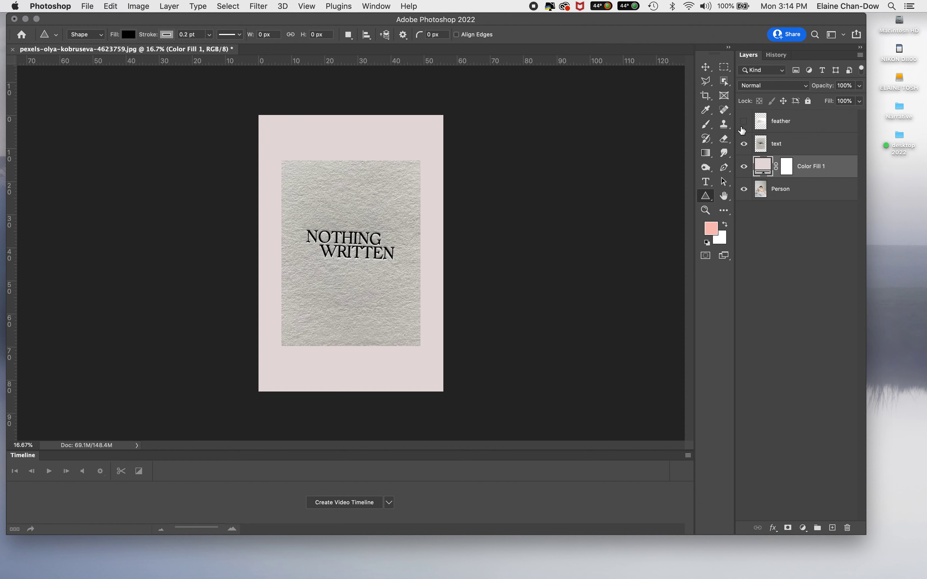
{"action": "left_click", "coordinate": [743, 122]}
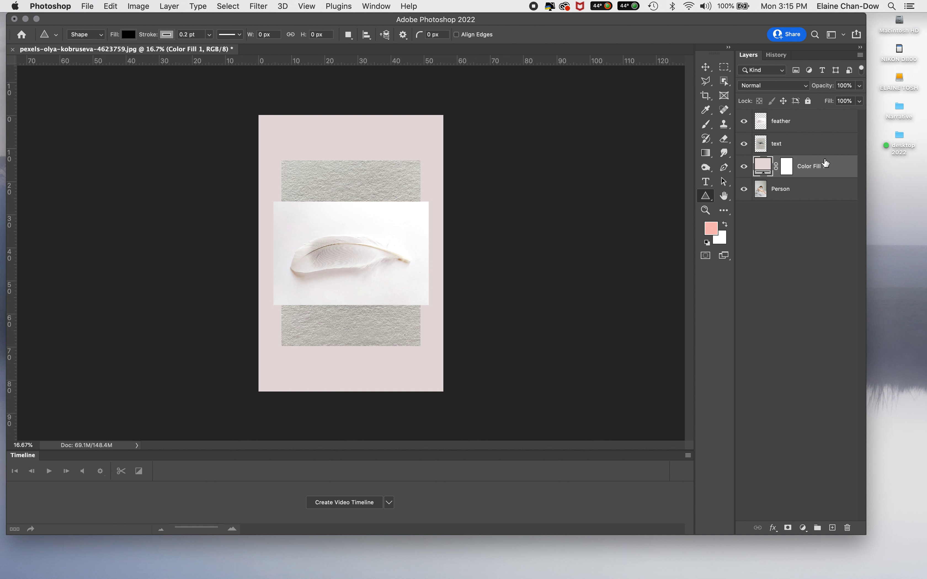
Step: Move the color fill layer to the top of the layer stack, keeping its opacity at 100%
{"action": "left_click_drag", "start_coordinate": [841, 168], "coordinate": [839, 120]}
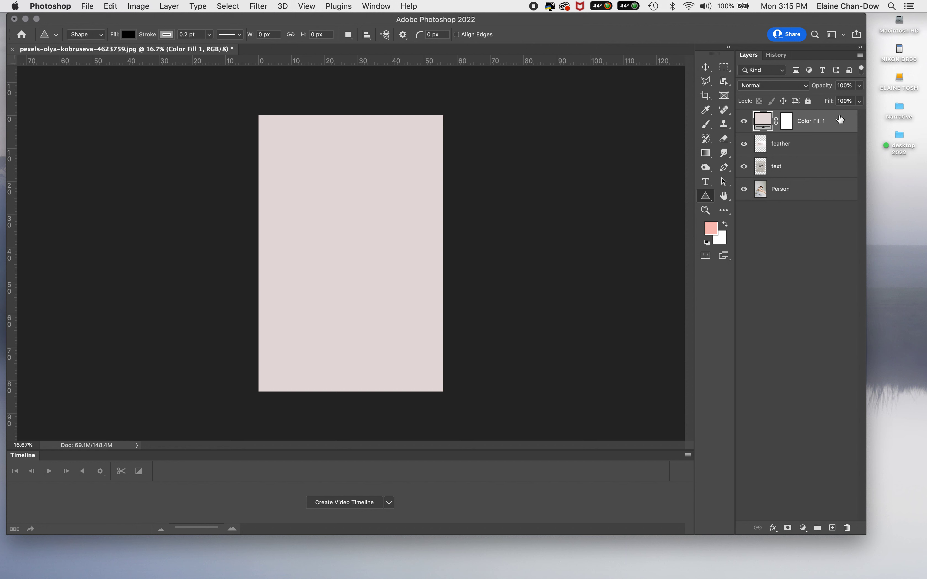
{"action": "left_click", "coordinate": [859, 87]}
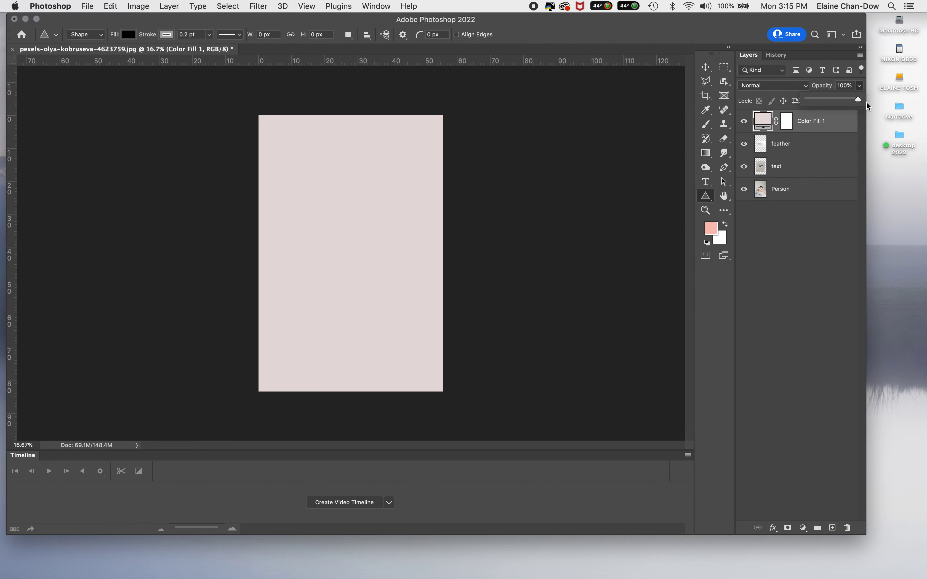
{"action": "left_click_drag", "start_coordinate": [857, 100], "coordinate": [877, 101]}
{"action": "left_click", "coordinate": [772, 254]}
{"action": "left_click", "coordinate": [838, 129]}
{"action": "double_click", "coordinate": [838, 128]}
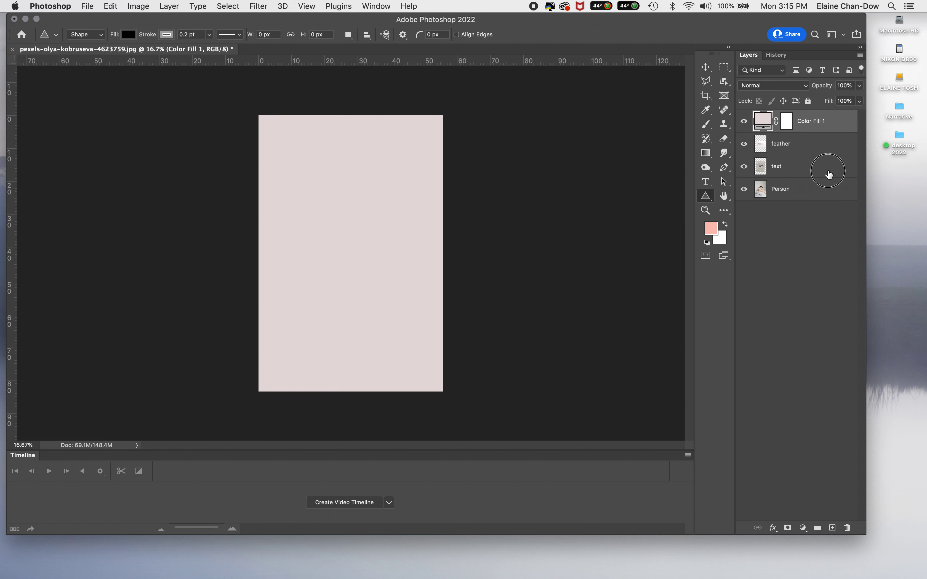
Step: Move the color fill layer to the bottom of the layer stack and rename it "background"
{"action": "left_click", "coordinate": [835, 225]}
{"action": "left_click_drag", "start_coordinate": [832, 125], "coordinate": [810, 203]}
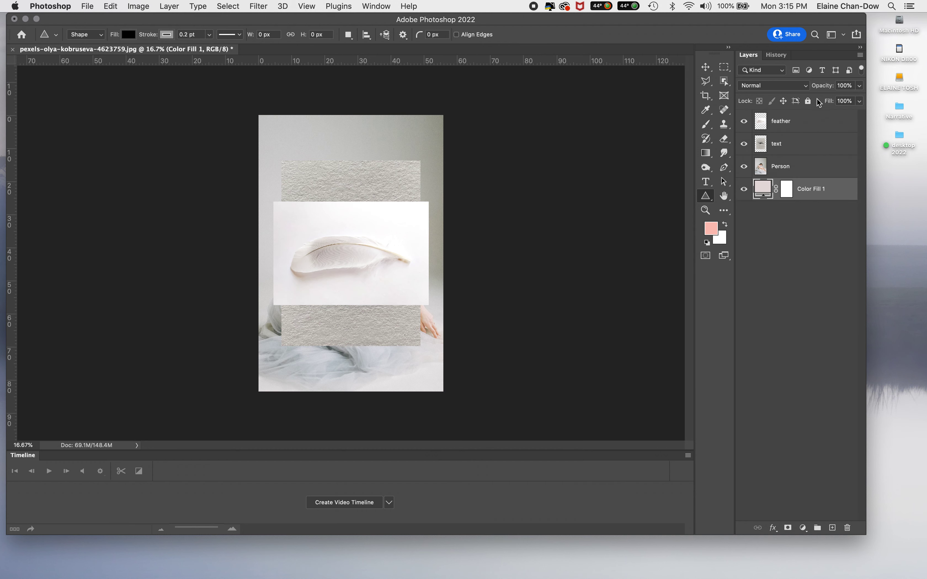
{"action": "double_click", "coordinate": [807, 189]}
{"action": "type", "text": "background"}
{"action": "key", "text": "Return"}
Step: Hide the text, feather and Person layers so only the background layer shows
{"action": "left_click", "coordinate": [743, 144]}
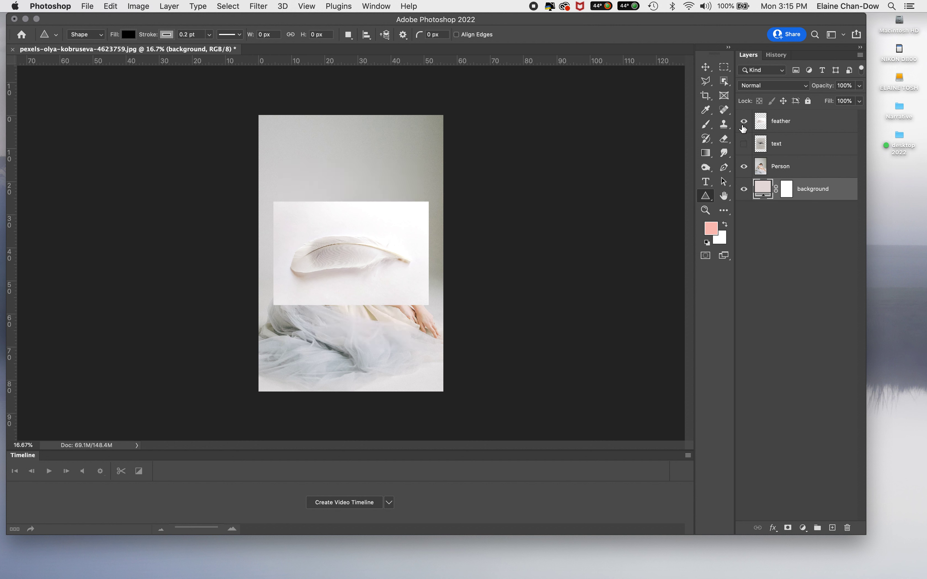
{"action": "left_click", "coordinate": [743, 122]}
{"action": "left_click", "coordinate": [744, 166]}
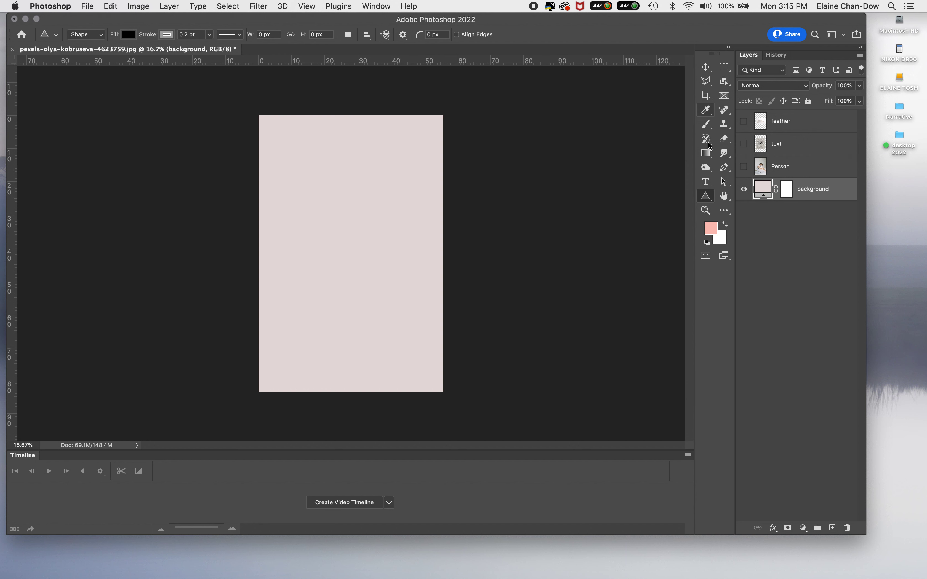
Step: Draw a black circle about 1452 px wide in the upper left part of the canvas with the Ellipse tool
{"action": "left_click_drag", "start_coordinate": [708, 202], "coordinate": [735, 209]}
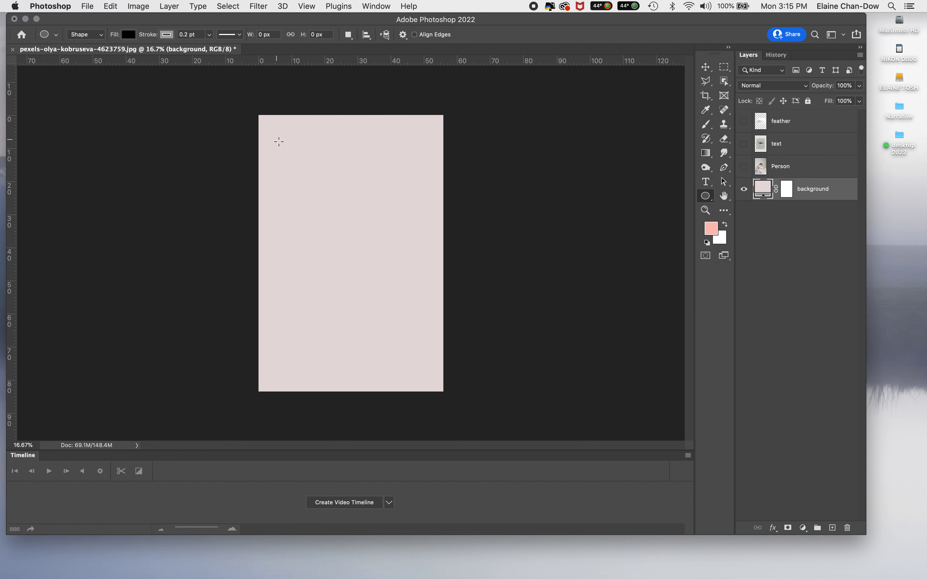
{"action": "left_click_drag", "start_coordinate": [291, 162], "coordinate": [358, 245]}
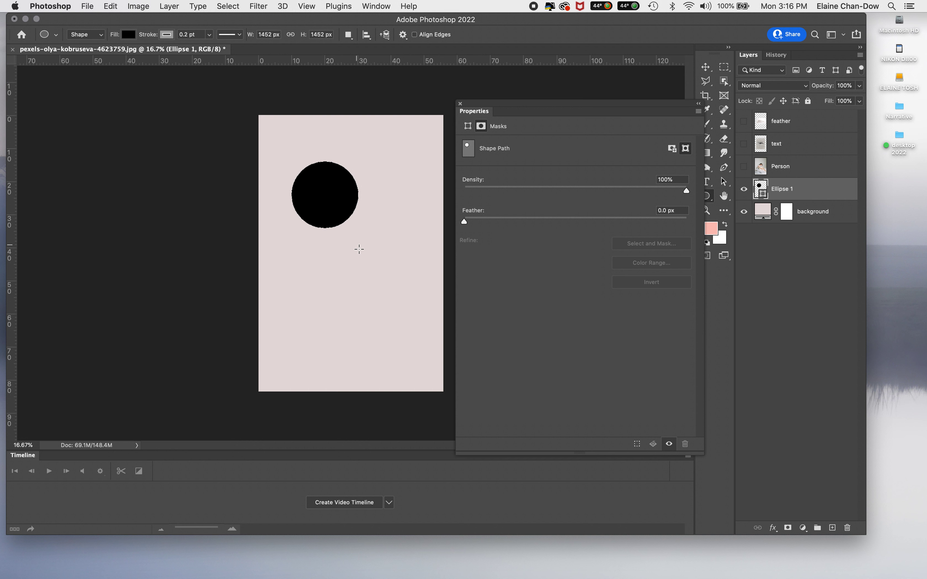
{"action": "left_click", "coordinate": [460, 104]}
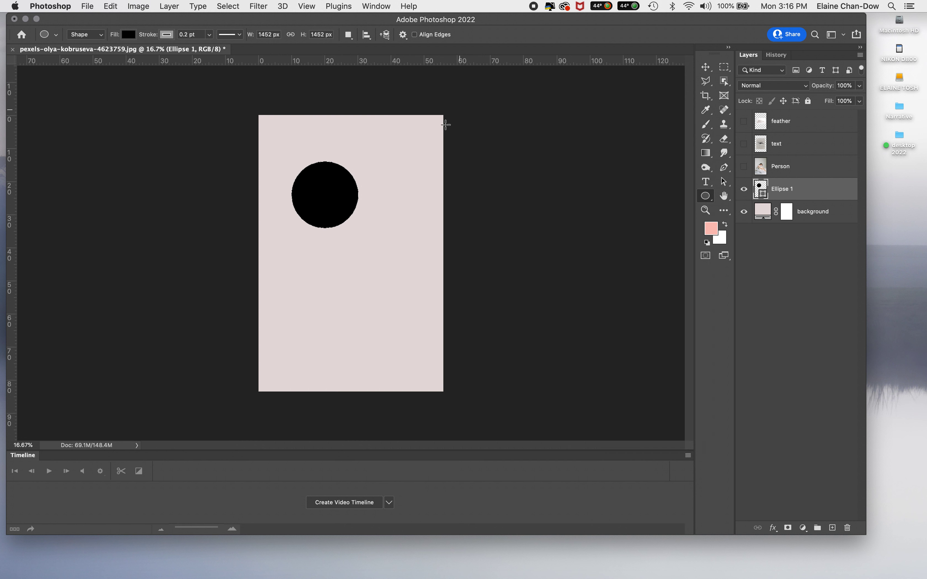
{"action": "mouse_move", "coordinate": [370, 242]}
{"action": "left_mouse_down"}
{"action": "mouse_move", "coordinate": [387, 279]}
{"action": "mouse_move", "coordinate": [367, 240]}
{"action": "mouse_move", "coordinate": [376, 224]}
{"action": "mouse_move", "coordinate": [374, 233]}
{"action": "left_mouse_up"}
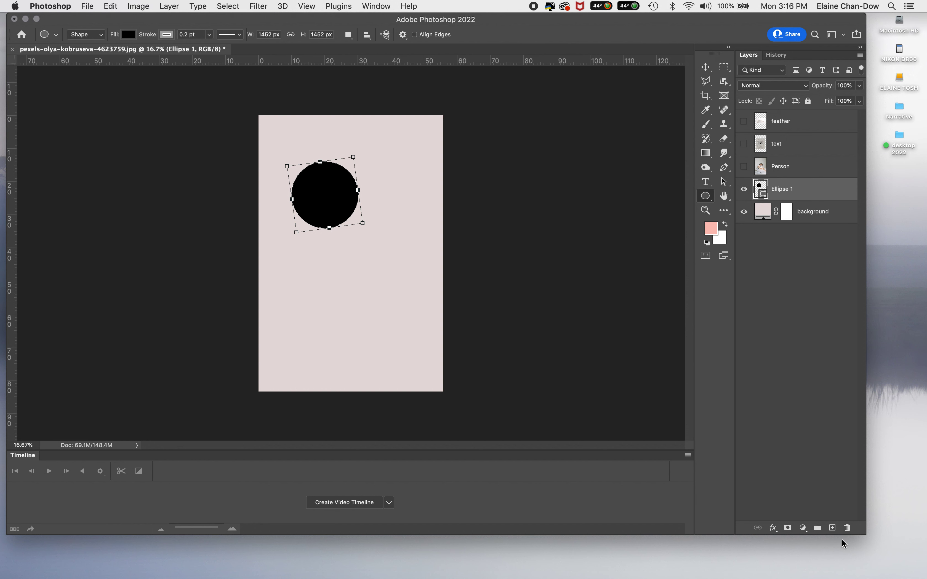
Step: Draw a black rectangle about 1919 by 2370 px in the lower right part of the canvas with the Rectangle tool
{"action": "left_click_drag", "start_coordinate": [708, 201], "coordinate": [808, 317]}
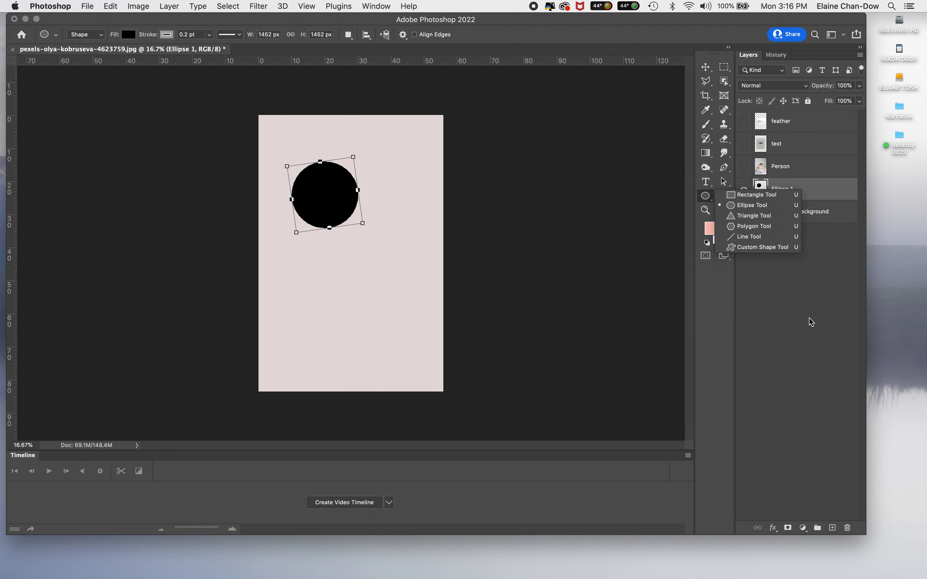
{"action": "left_click", "coordinate": [808, 317]}
{"action": "left_click_drag", "start_coordinate": [708, 199], "coordinate": [751, 194]}
{"action": "left_click_drag", "start_coordinate": [329, 252], "coordinate": [418, 360]}
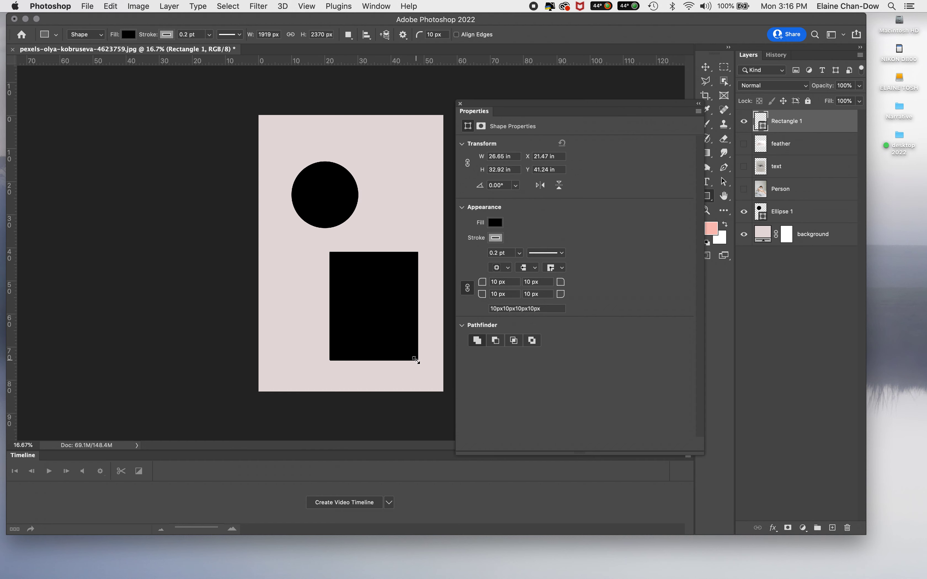
{"action": "left_click", "coordinate": [461, 104]}
Step: Place the rectangle layer directly below the Person layer, then show the Person photo and clip it to the rectangle
{"action": "left_click_drag", "start_coordinate": [837, 128], "coordinate": [820, 206]}
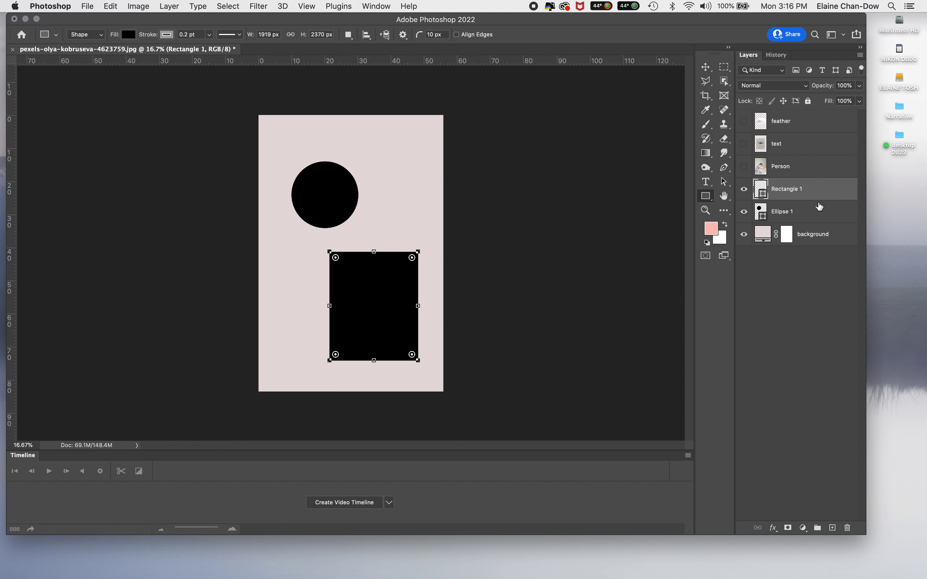
{"action": "left_click", "coordinate": [811, 169]}
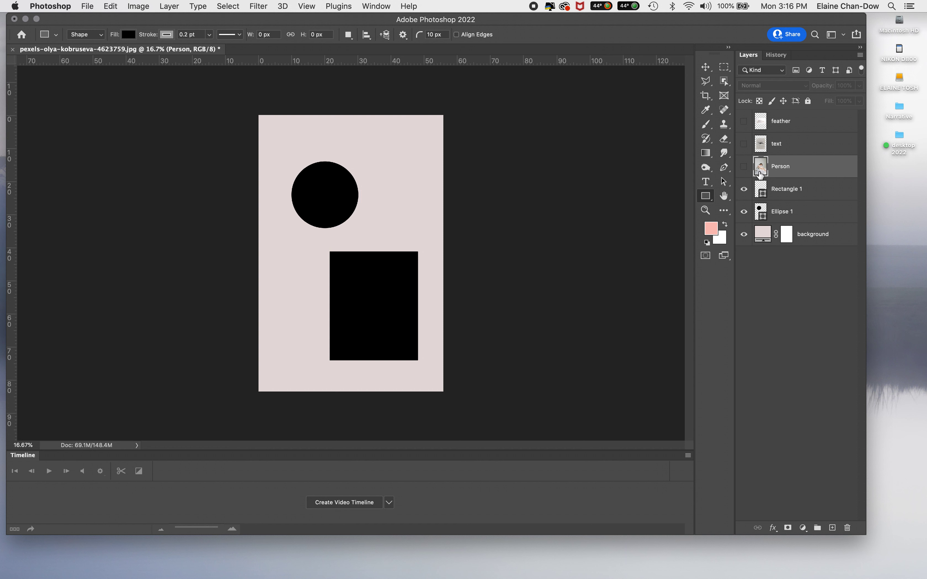
{"action": "left_click", "coordinate": [744, 169]}
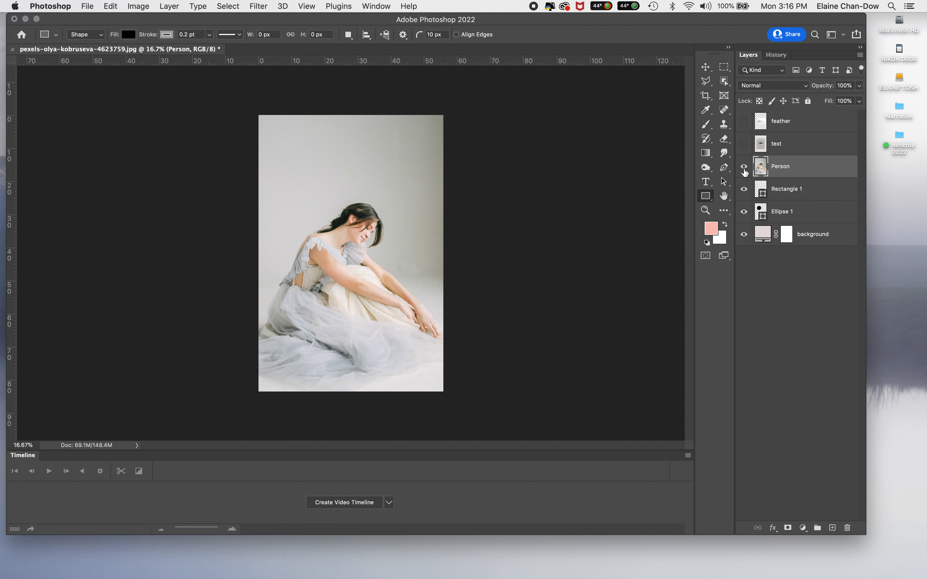
{"action": "key", "text": "super+alt+g"}
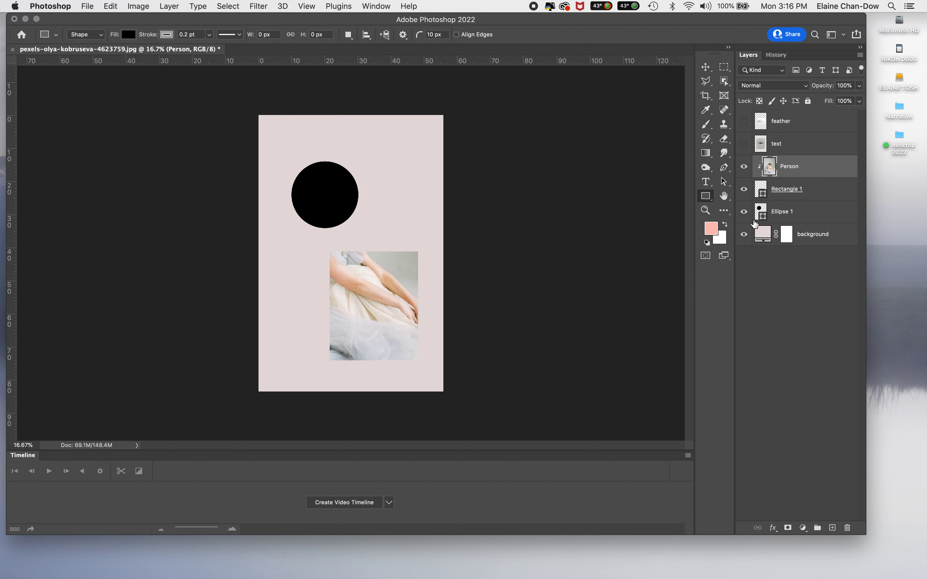
Step: Move the feather layer directly above the ellipse layer, make it visible and clip it to the circle
{"action": "left_click", "coordinate": [804, 124]}
{"action": "left_click_drag", "start_coordinate": [826, 122], "coordinate": [812, 202]}
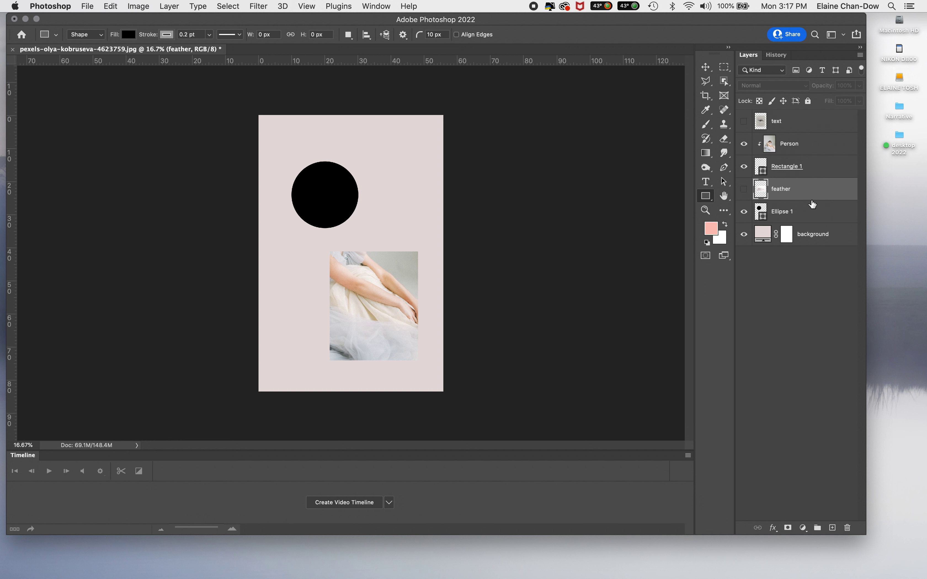
{"action": "left_click", "coordinate": [744, 188]}
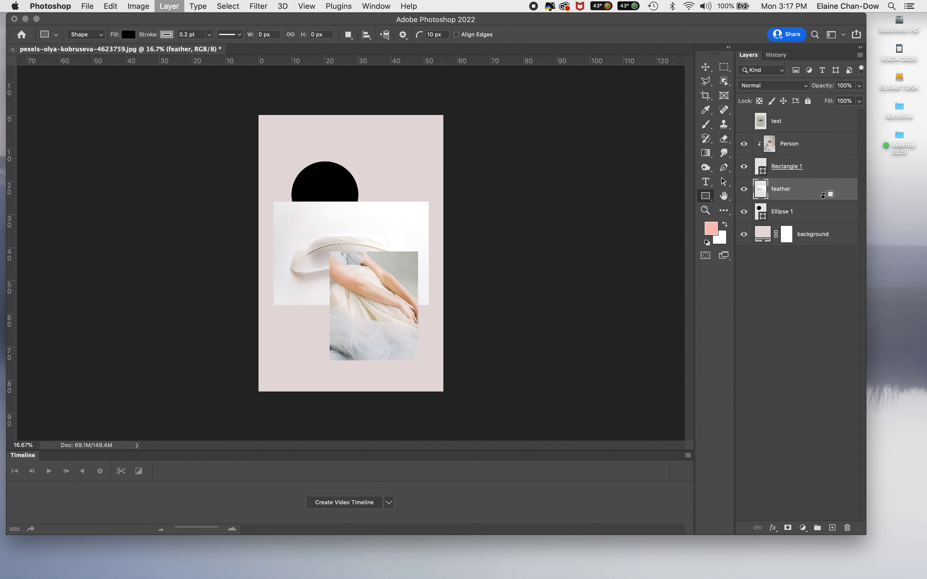
{"action": "left_click", "coordinate": [822, 195], "text": "alt"}
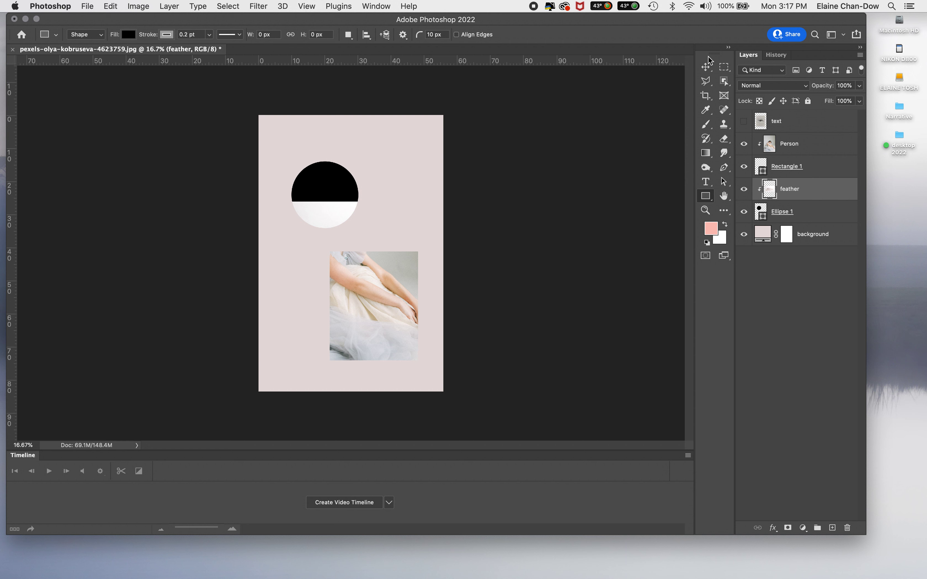
Step: Move the feather image up and left so that it fills the circle
{"action": "left_click", "coordinate": [705, 69]}
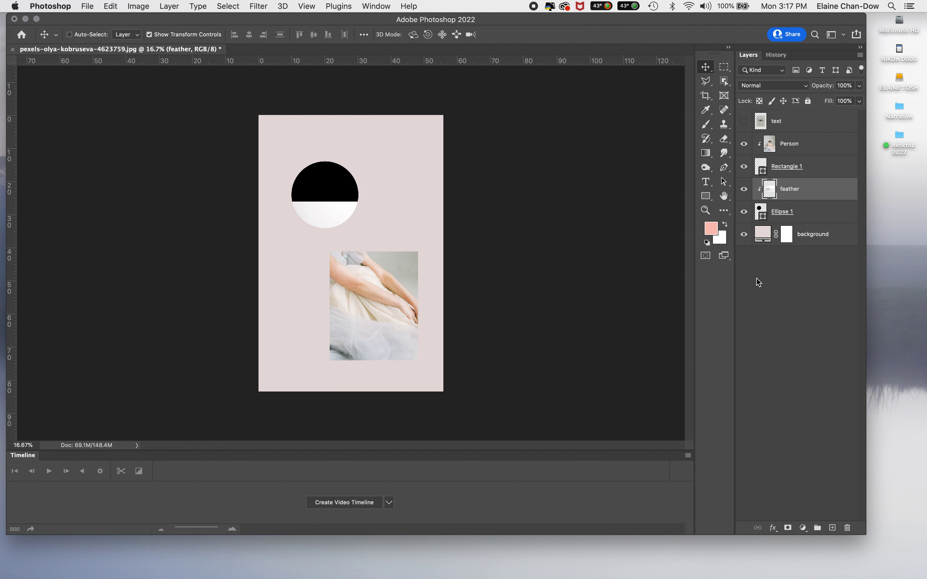
{"action": "left_click", "coordinate": [771, 194]}
{"action": "left_click_drag", "start_coordinate": [330, 221], "coordinate": [310, 165]}
{"action": "left_click_drag", "start_coordinate": [326, 198], "coordinate": [321, 188]}
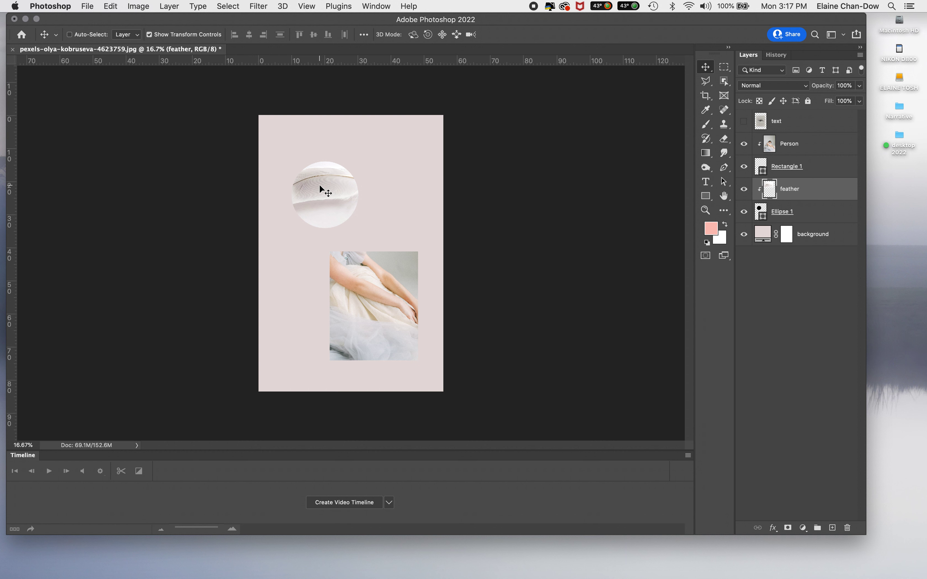
Step: Free-transform the feather image to about 37.2 by 23.4 in and keep it covering the circle
{"action": "key", "text": "super+t"}
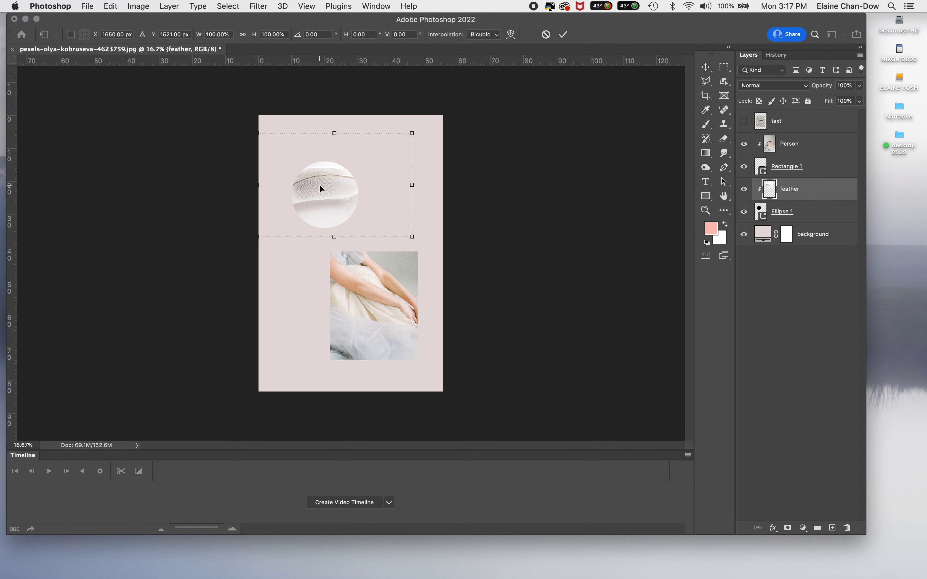
{"action": "left_click", "coordinate": [115, 5]}
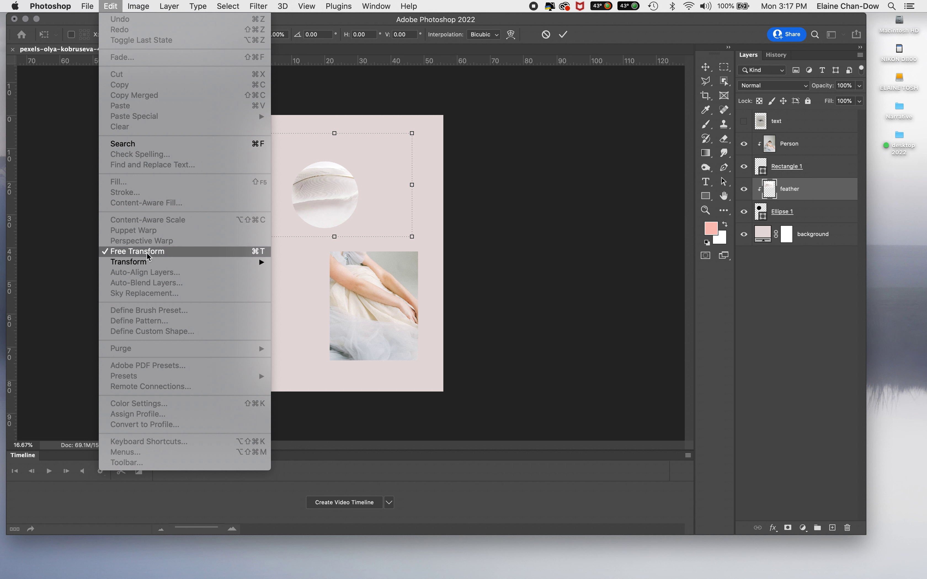
{"action": "left_click", "coordinate": [629, 34]}
{"action": "left_click_drag", "start_coordinate": [412, 134], "coordinate": [359, 172]}
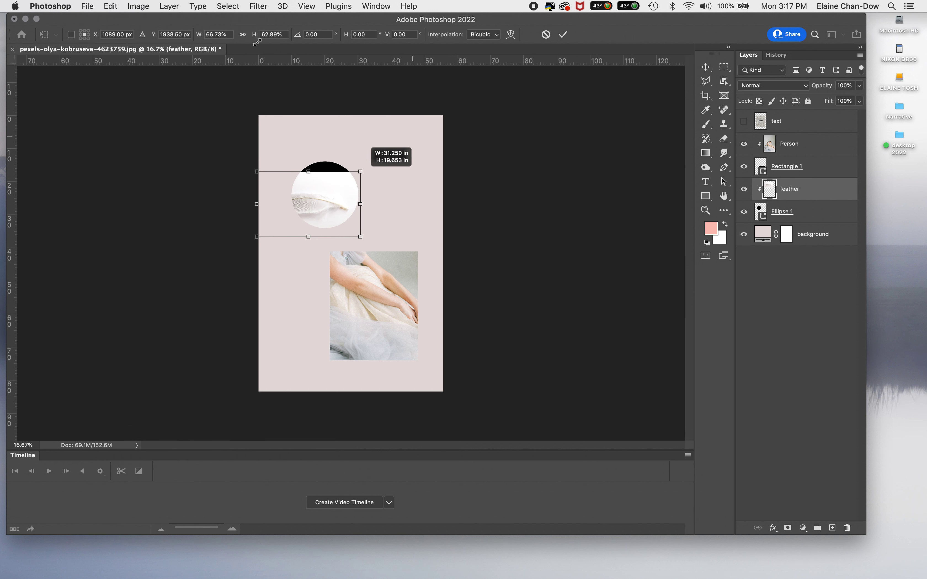
{"action": "left_click", "coordinate": [243, 37]}
{"action": "left_click_drag", "start_coordinate": [336, 207], "coordinate": [335, 235]}
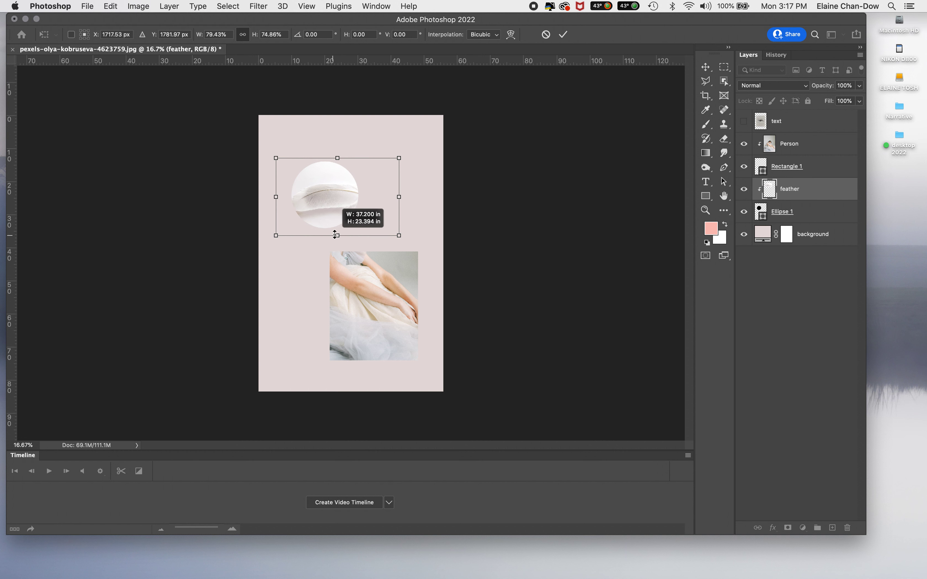
{"action": "left_click", "coordinate": [562, 35]}
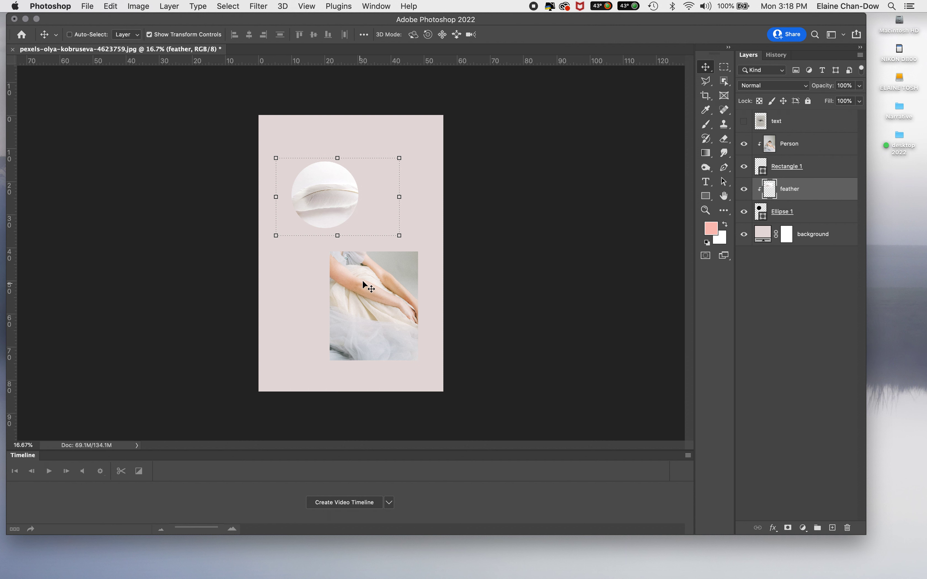
Step: Reposition the Person photo inside the rectangle so the woman's head and upper body show
{"action": "left_click", "coordinate": [814, 144]}
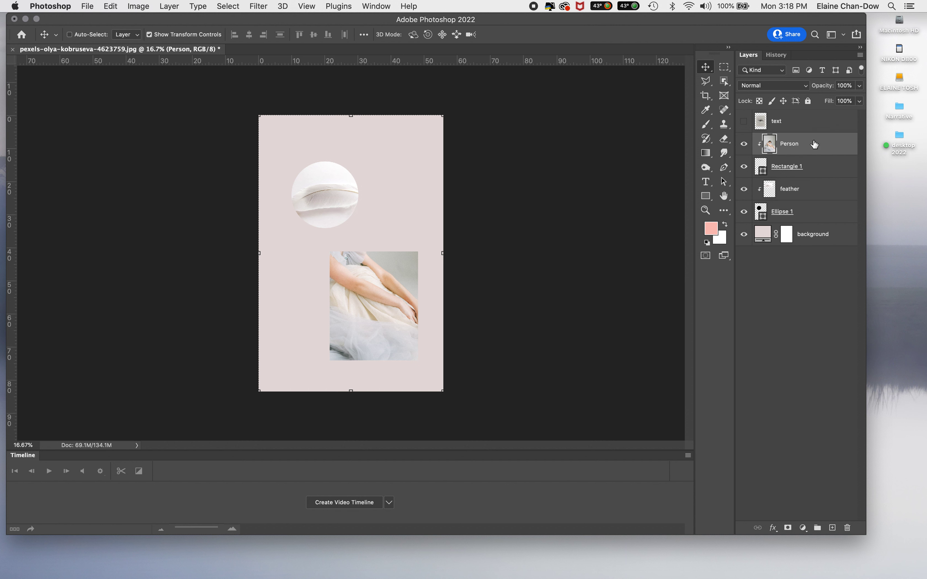
{"action": "left_click_drag", "start_coordinate": [360, 288], "coordinate": [387, 333]}
{"action": "left_click_drag", "start_coordinate": [384, 293], "coordinate": [389, 303]}
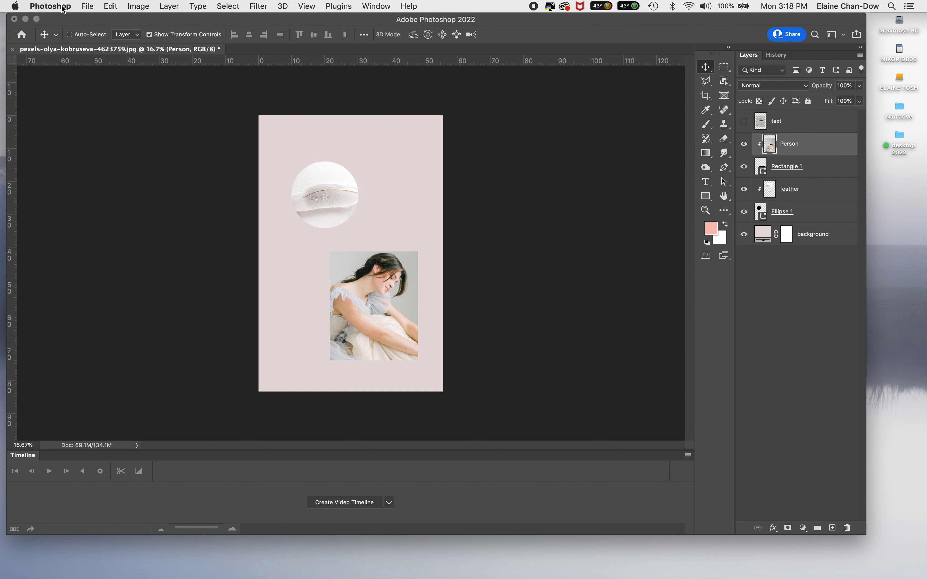
Step: Open the recent file Narrative_Layout.psd
{"action": "left_click", "coordinate": [87, 5]}
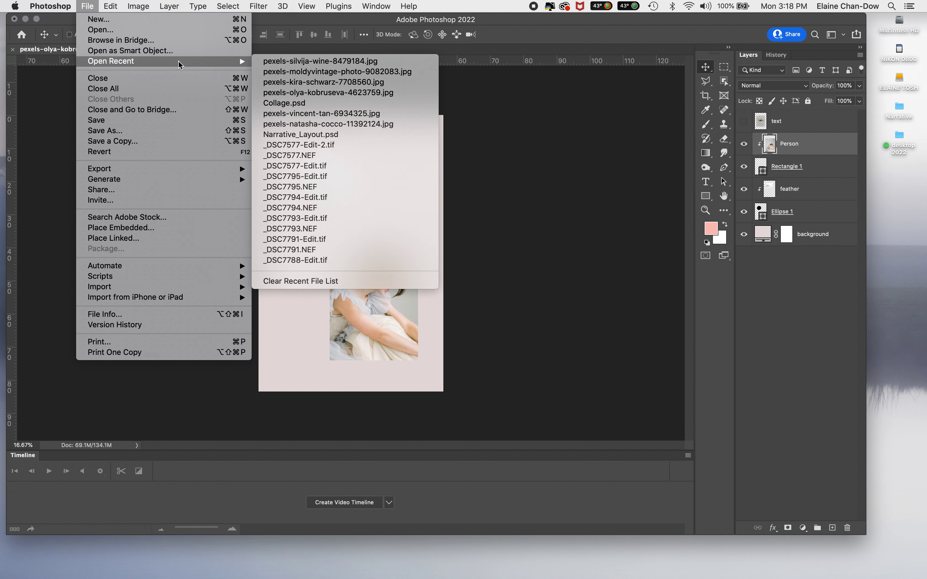
{"action": "mouse_move", "coordinate": [237, 61]}
{"action": "left_click", "coordinate": [363, 134]}
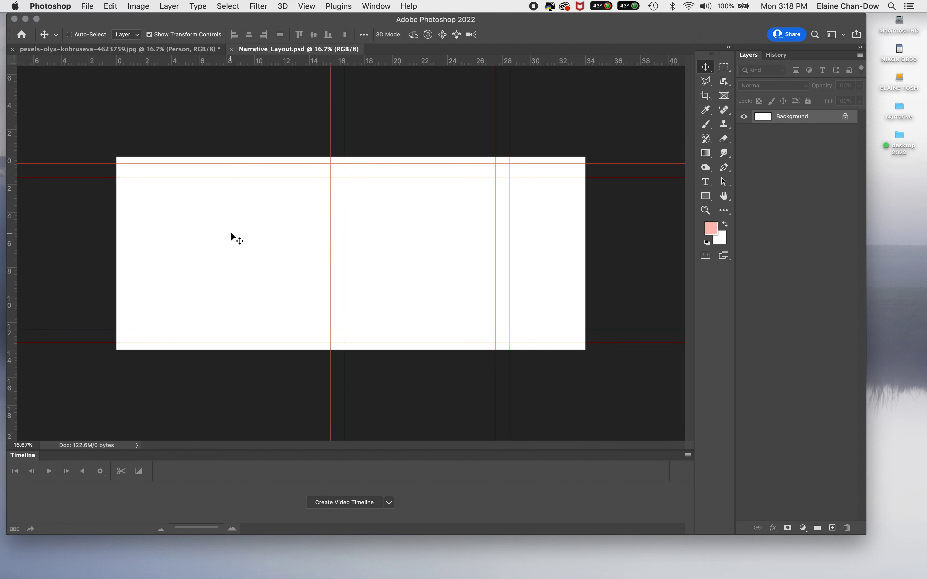
Step: Copy the whole Person photo from the collage document into Narrative_Layout.psd and move it to the right half of the canvas
{"action": "left_click", "coordinate": [136, 50]}
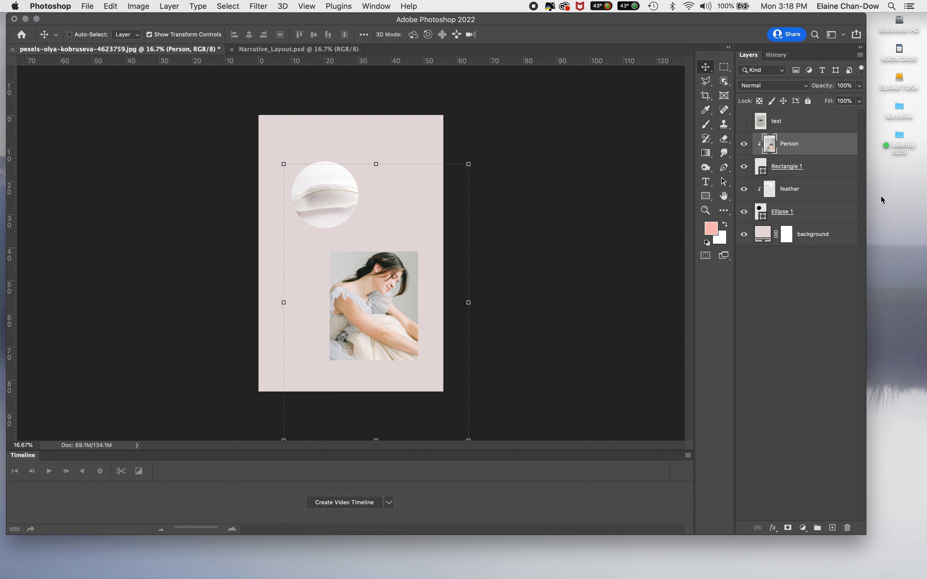
{"action": "left_click", "coordinate": [835, 183]}
{"action": "left_click", "coordinate": [818, 157]}
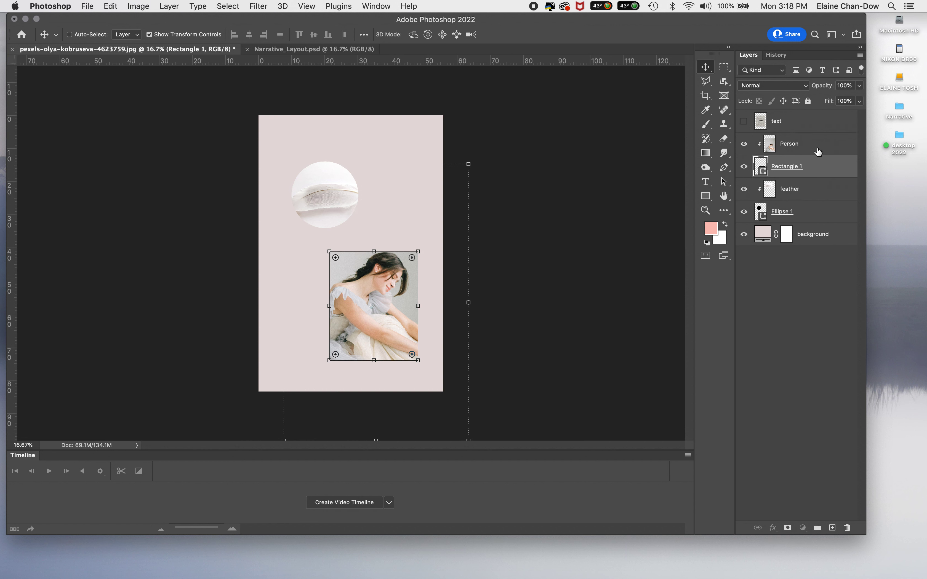
{"action": "left_click", "coordinate": [818, 152]}
{"action": "key", "text": "super+a"}
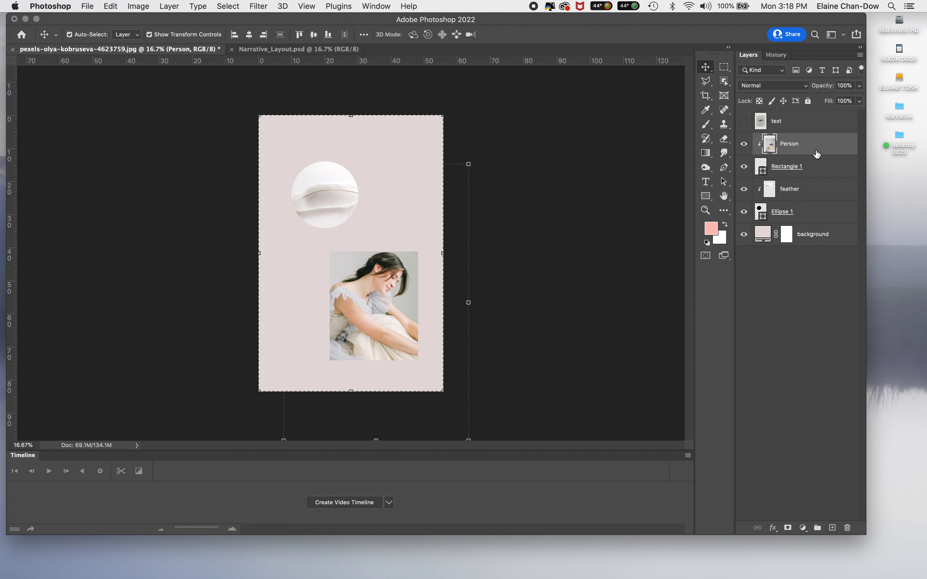
{"action": "key", "text": "super"}
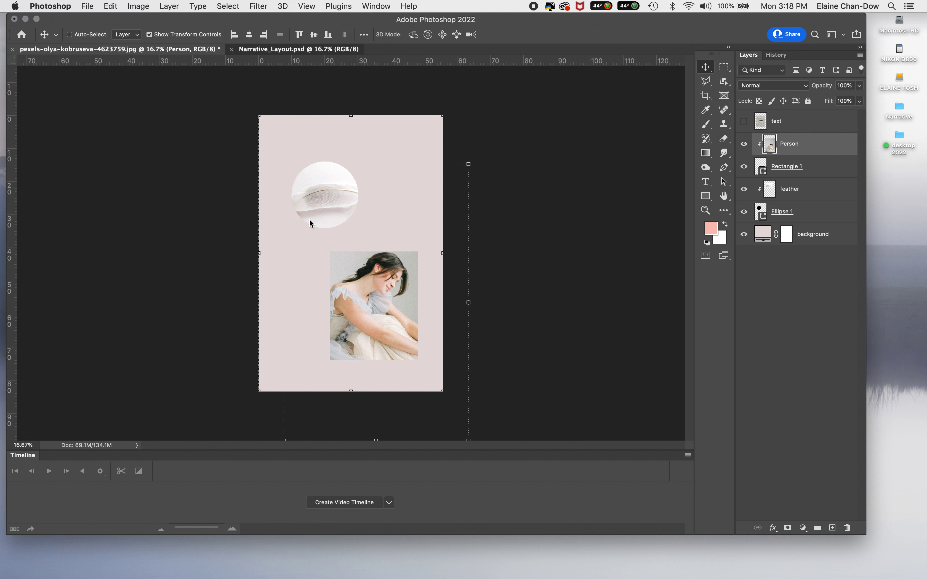
{"action": "key", "text": "ctrl+Tab"}
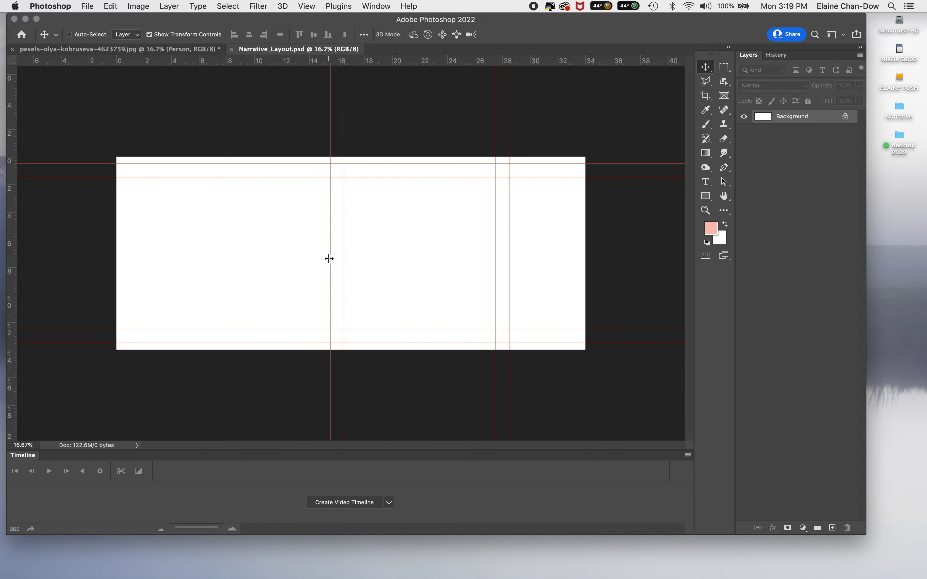
{"action": "key", "text": "super+v"}
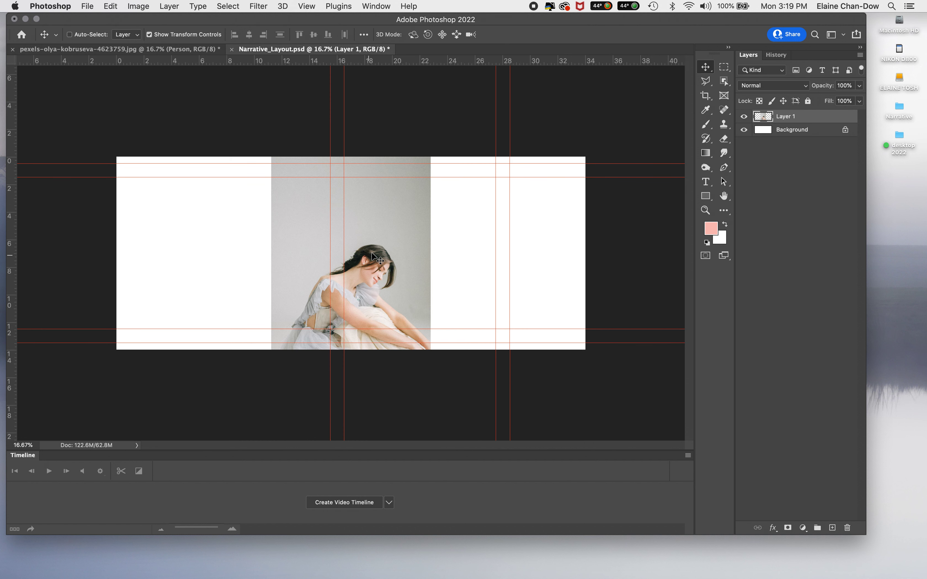
{"action": "left_click_drag", "start_coordinate": [432, 261], "coordinate": [518, 269]}
Step: Draw a black rectangle about 15.51 by 11.02 in between the guides, starting at the left canvas edge 1.48 in from the top
{"action": "left_click", "coordinate": [713, 196]}
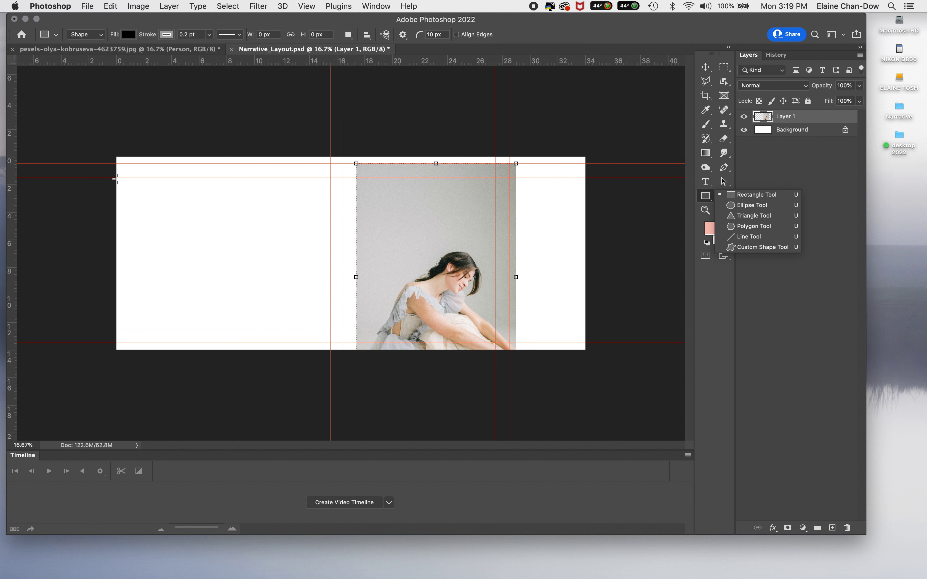
{"action": "left_click_drag", "start_coordinate": [117, 177], "coordinate": [325, 329]}
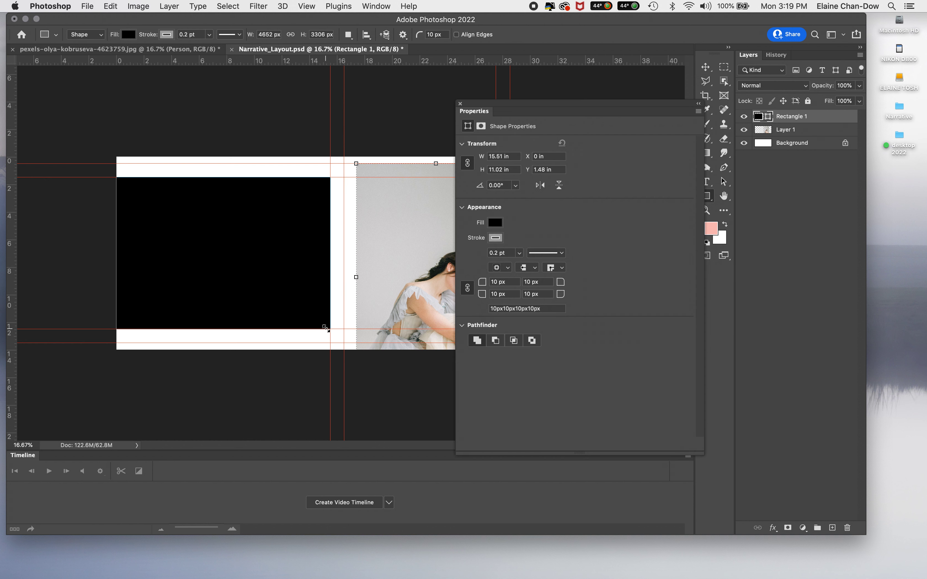
{"action": "left_click", "coordinate": [459, 105]}
Step: Clip the photo layer to Rectangle 1 from directly above it and move the photo over the rectangle, aligned near its left edge
{"action": "left_click", "coordinate": [816, 132]}
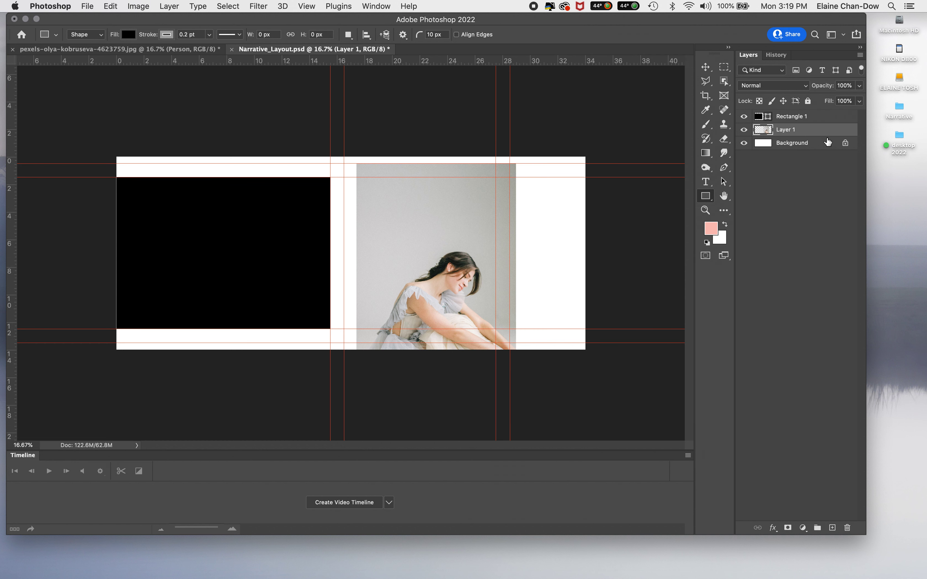
{"action": "mouse_move", "coordinate": [835, 130]}
{"action": "left_mouse_down"}
{"action": "mouse_move", "coordinate": [833, 103]}
{"action": "mouse_move", "coordinate": [831, 115]}
{"action": "left_mouse_up"}
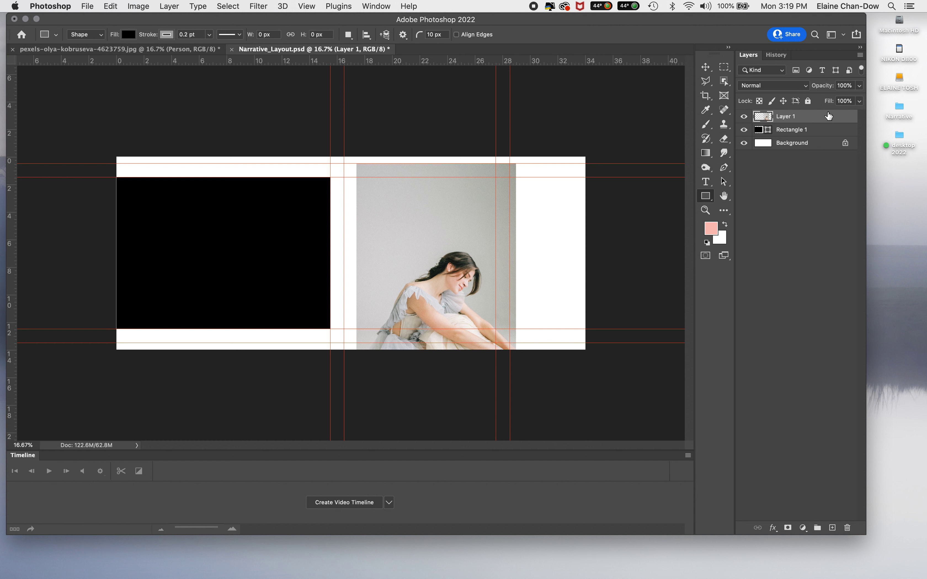
{"action": "key", "text": "super+alt+g"}
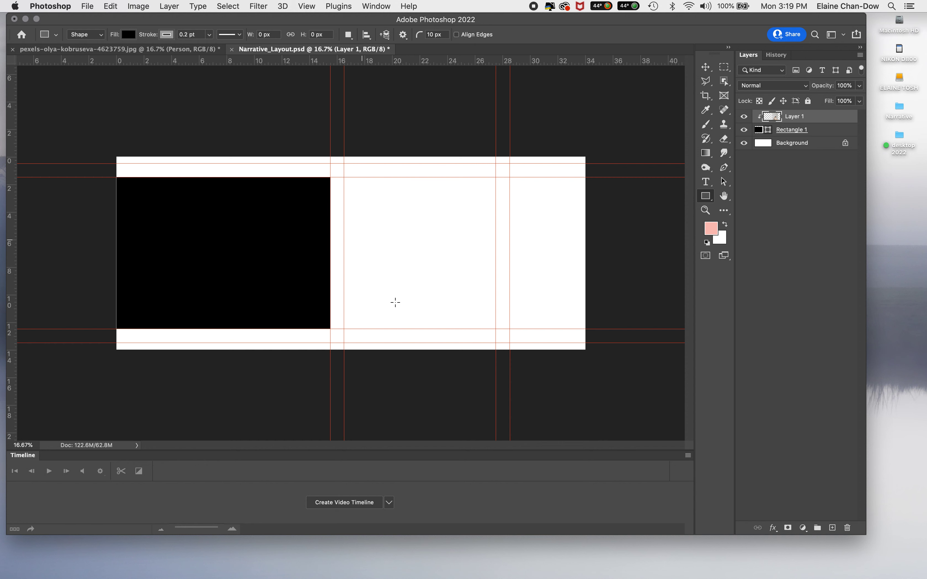
{"action": "left_click", "coordinate": [705, 69]}
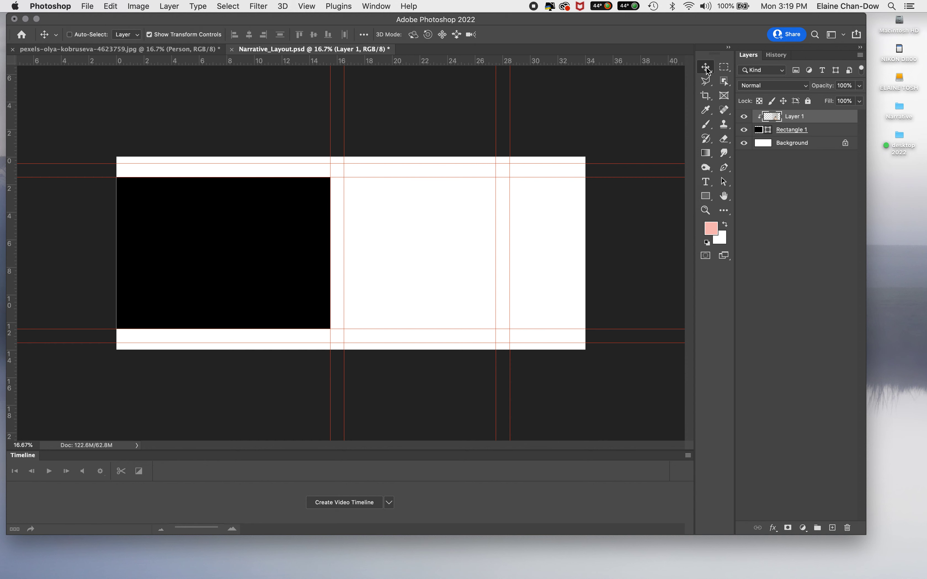
{"action": "left_click_drag", "start_coordinate": [424, 296], "coordinate": [212, 252]}
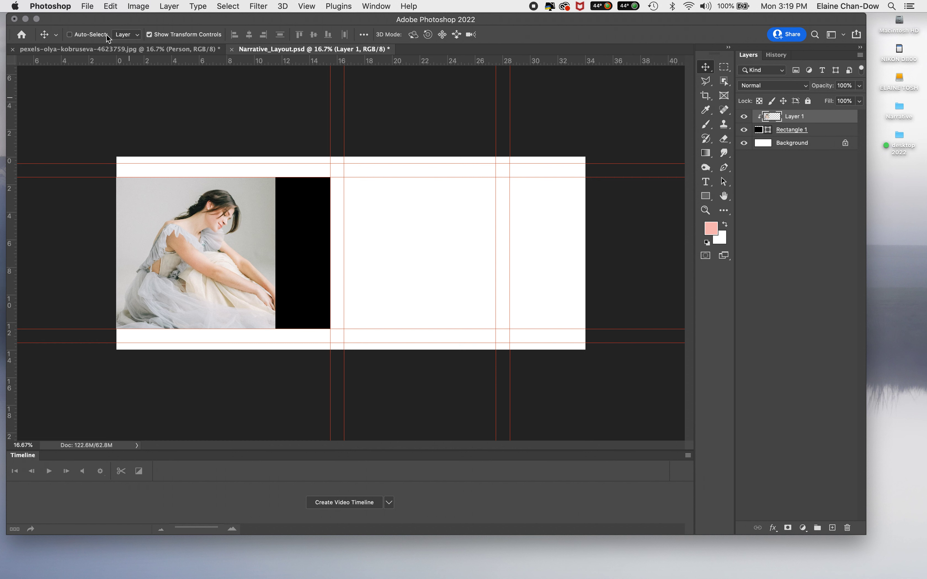
Step: Free-transform the clipped photo to about 135.69%, then scale it to about 98.56% so its sides match the rectangle's width
{"action": "left_click", "coordinate": [110, 6]}
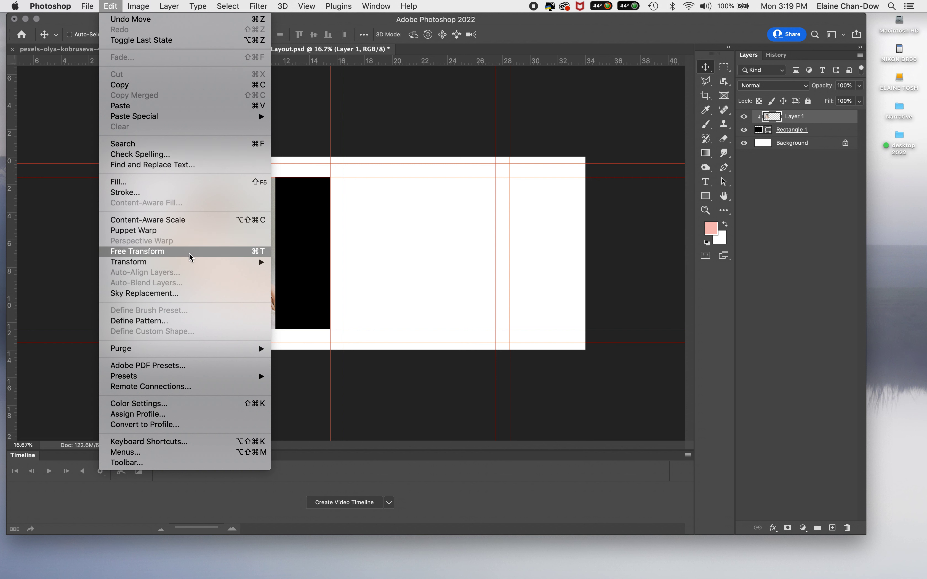
{"action": "left_click", "coordinate": [189, 253]}
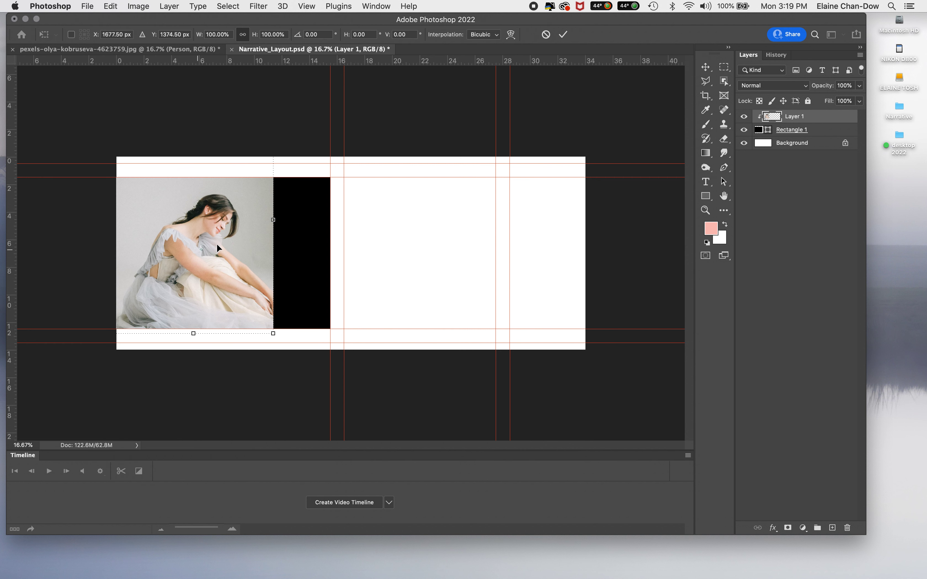
{"action": "left_click_drag", "start_coordinate": [273, 220], "coordinate": [334, 220]}
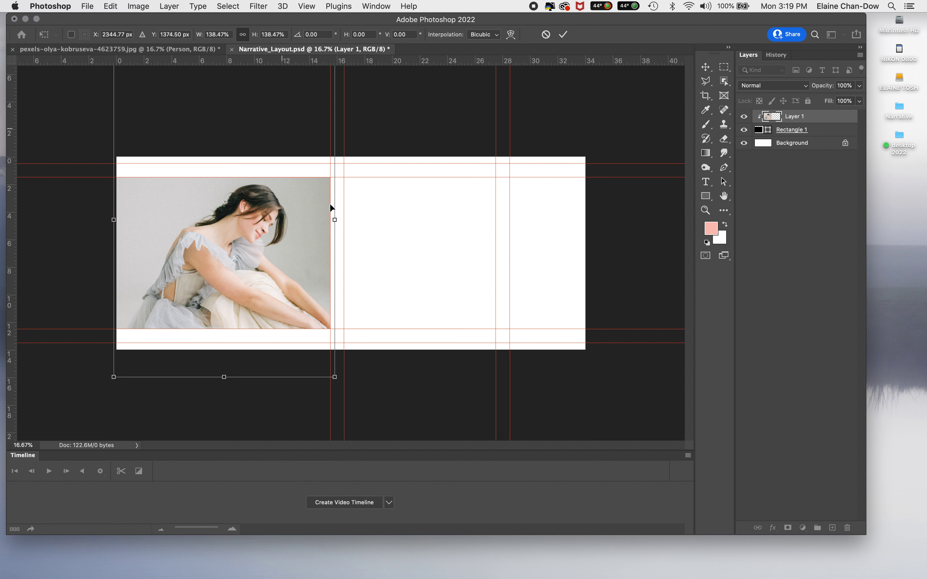
{"action": "left_click_drag", "start_coordinate": [336, 221], "coordinate": [332, 221]}
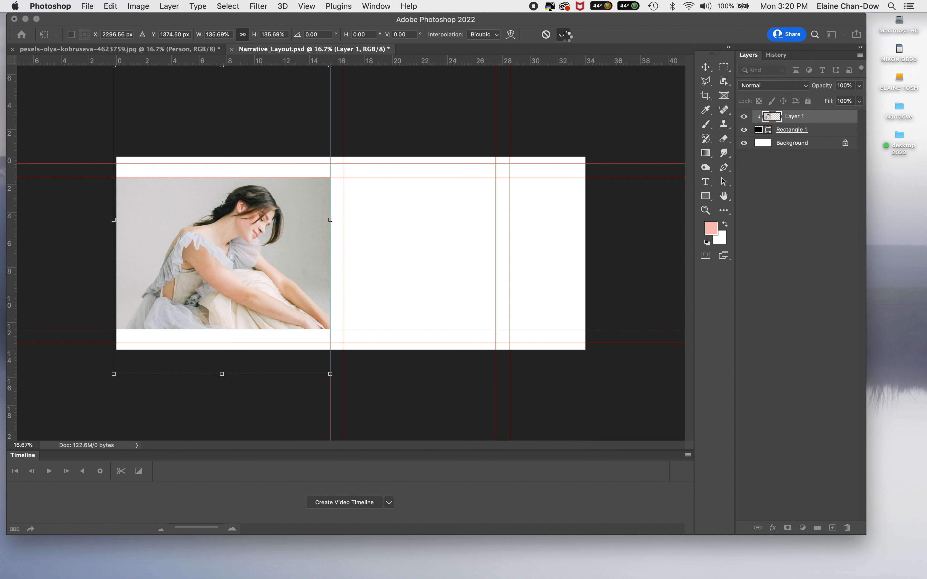
{"action": "left_click", "coordinate": [563, 35]}
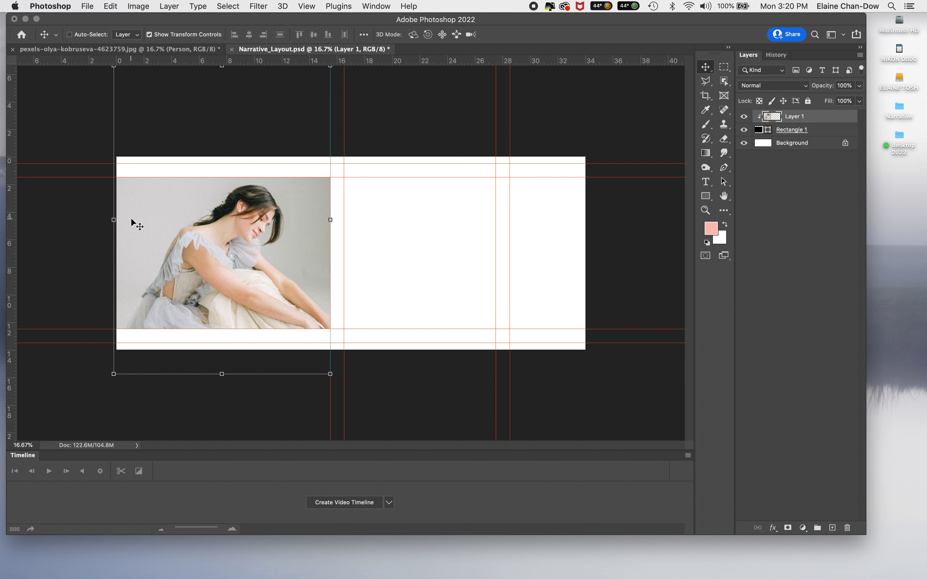
{"action": "left_click_drag", "start_coordinate": [114, 223], "coordinate": [117, 223]}
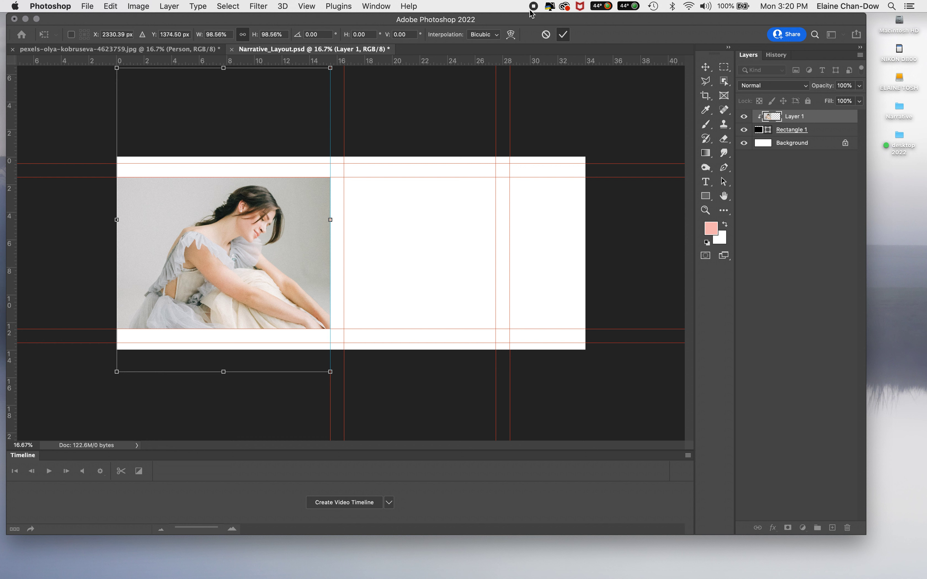
{"action": "key", "text": "Return"}
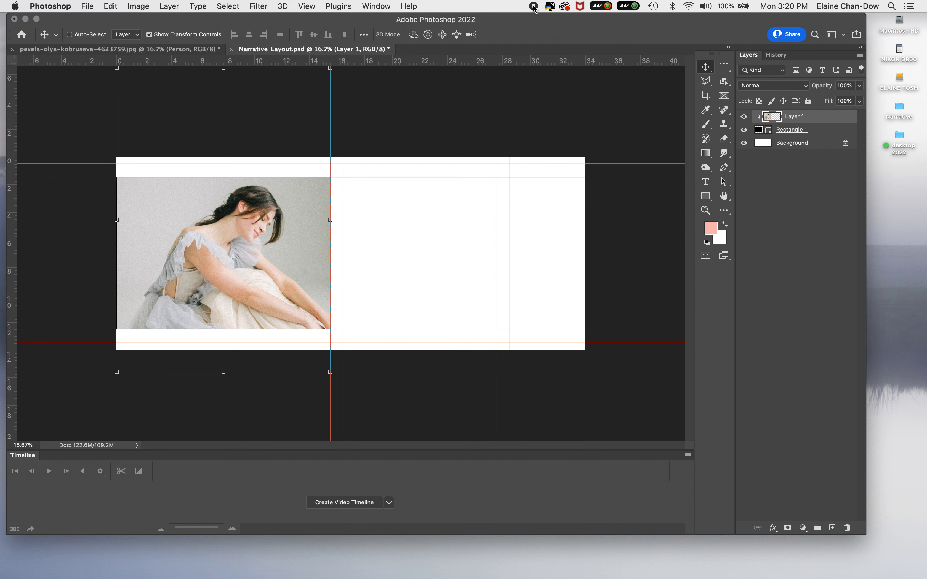